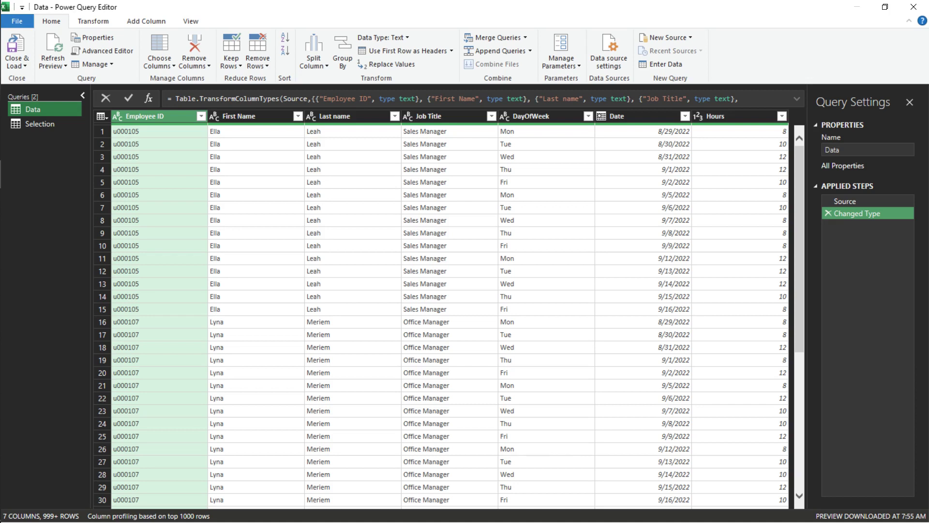
# Step: Check the Selection query and filter the Data query's Employee ID column to the two employee IDs listed there
pyautogui.click(39, 124)
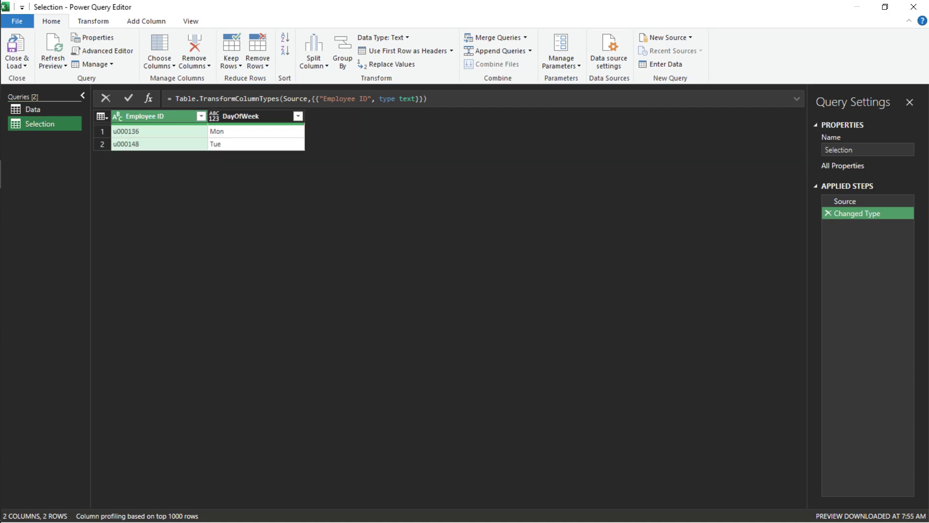
pyautogui.click(32, 109)
pyautogui.hotkey('alt', 'Down')
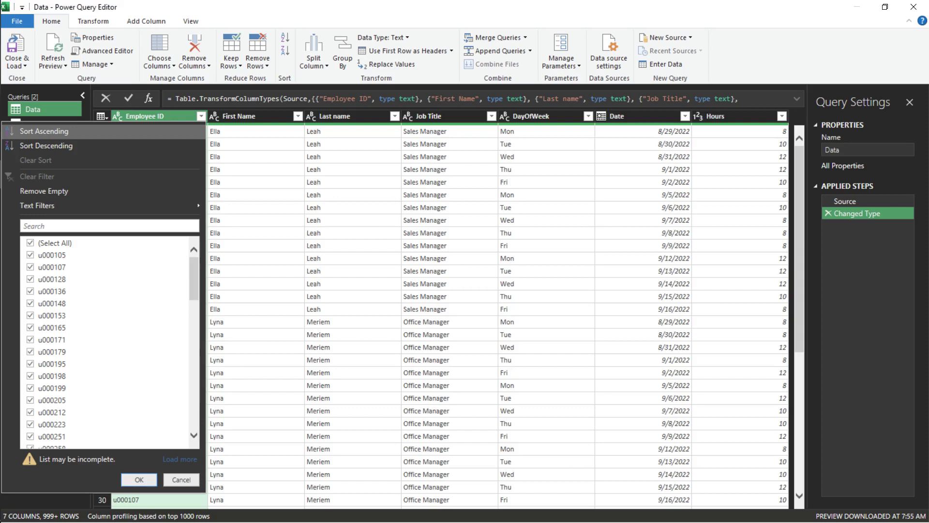
pyautogui.click(30, 243)
pyautogui.click(30, 292)
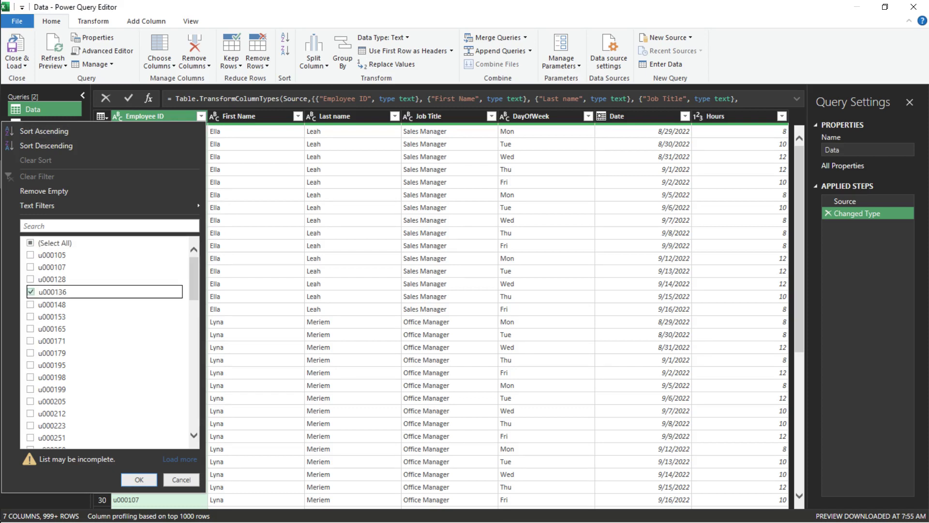
pyautogui.click(30, 304)
pyautogui.click(138, 479)
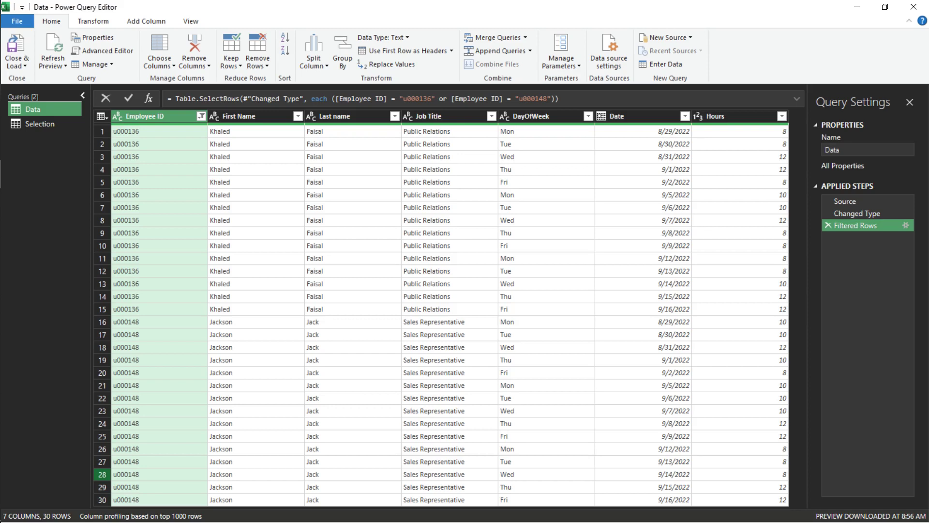
# Step: Filter the DayOfWeek column to Mon and Tue, and delete the resulting Filtered Rows step from the Data query
pyautogui.click(587, 116)
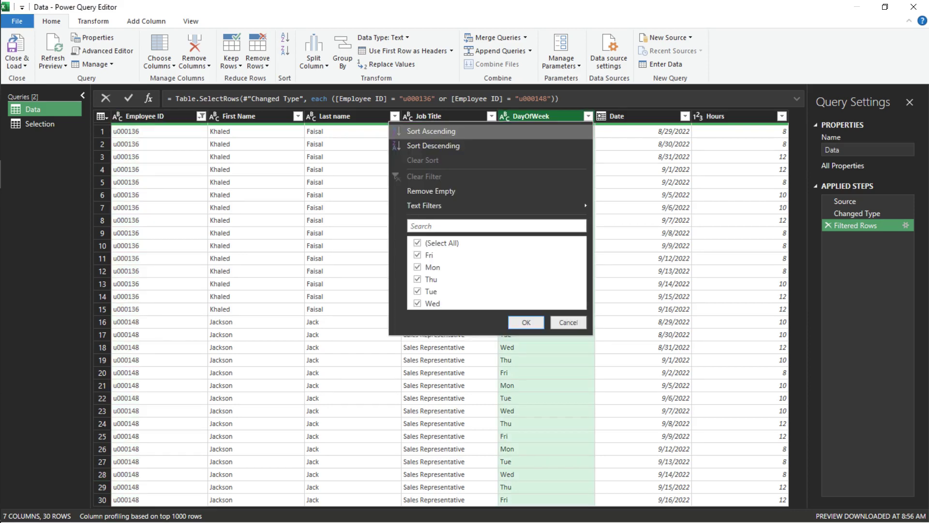
pyautogui.click(418, 244)
pyautogui.click(417, 268)
pyautogui.click(417, 292)
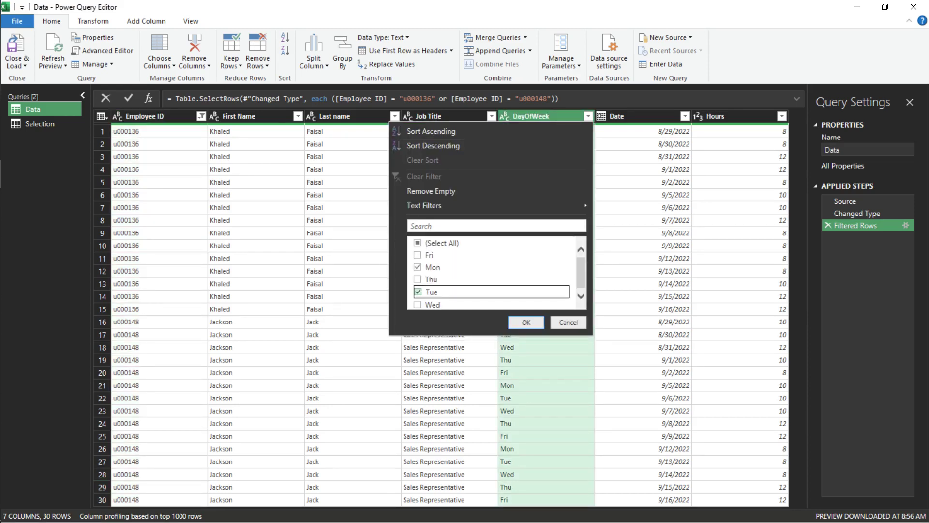
pyautogui.press('Return')
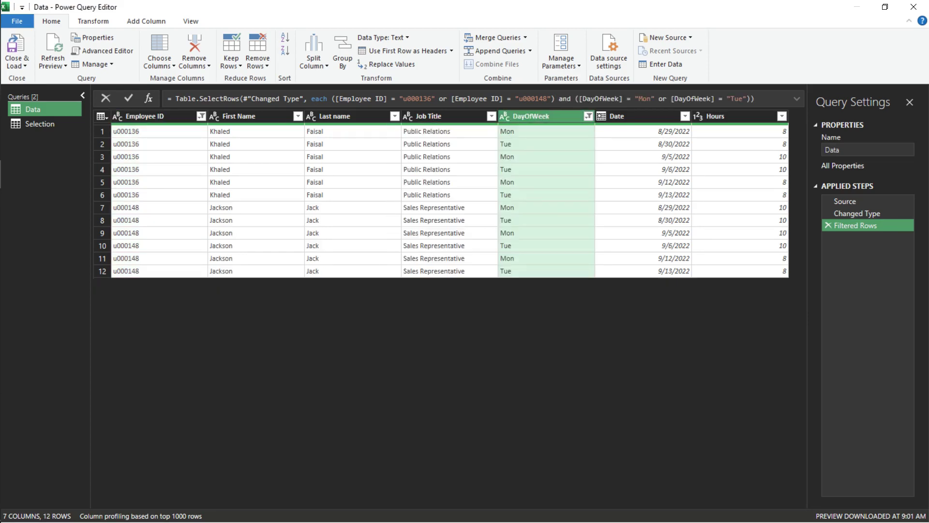
pyautogui.click(829, 225)
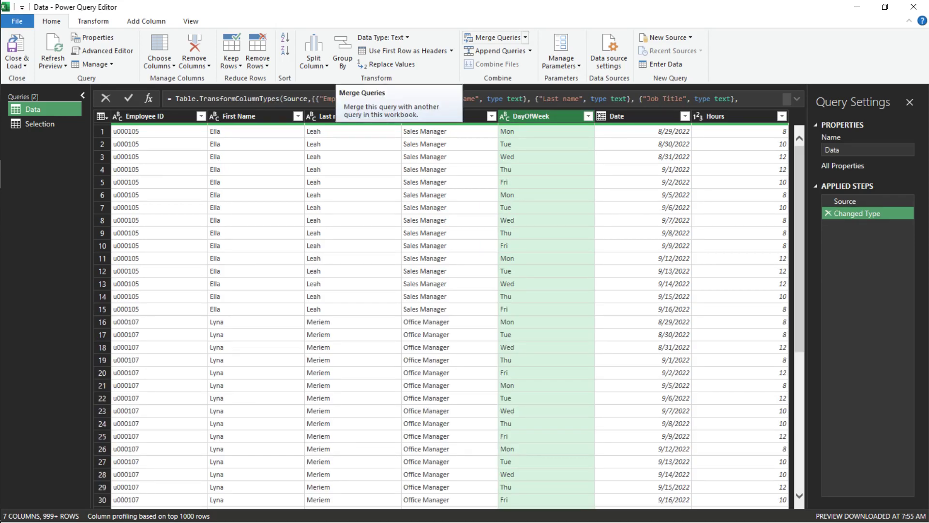
# Step: Set up a merge of the Data query with the Selection query, matching on Employee ID and DayOfWeek in both tables
pyautogui.click(493, 37)
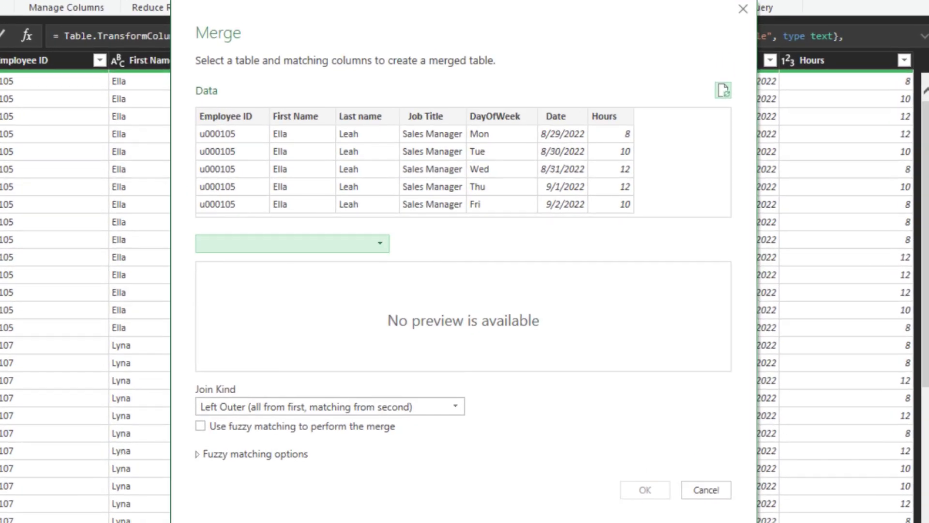
pyautogui.click(292, 243)
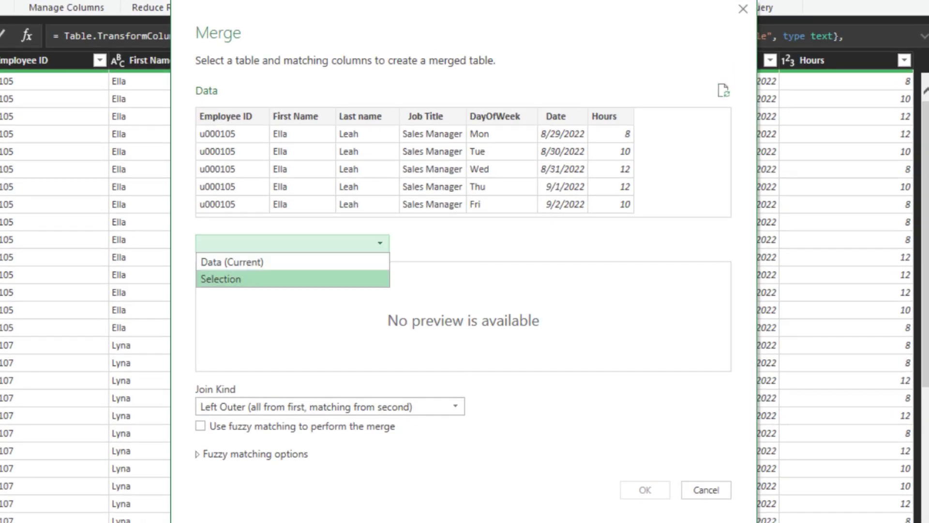
pyautogui.click(291, 278)
pyautogui.click(232, 116)
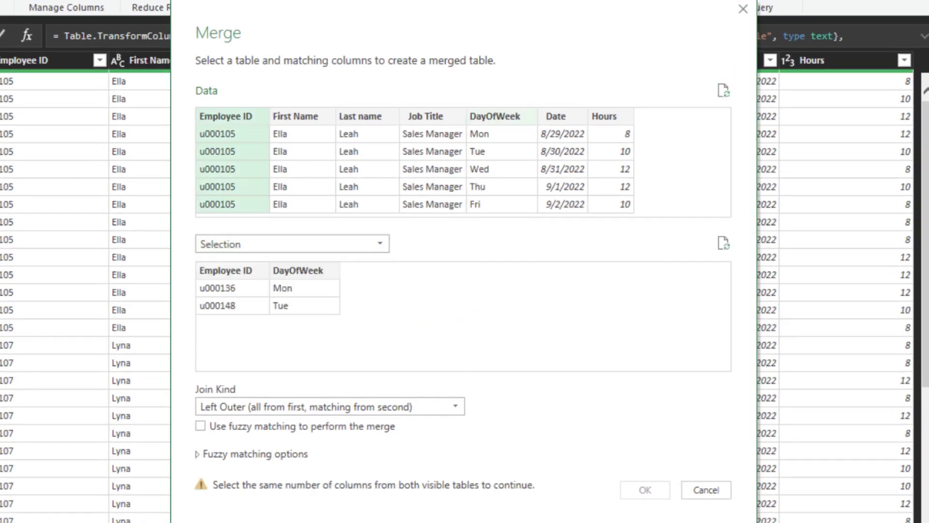
pyautogui.keyDown('ctrl'); pyautogui.click(501, 117); pyautogui.keyUp('ctrl')
pyautogui.click(232, 270)
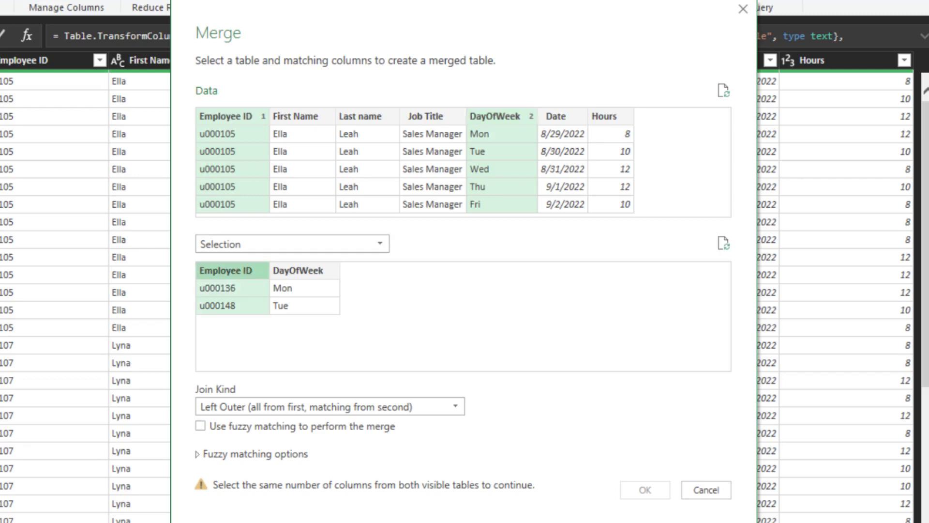
pyautogui.keyDown('ctrl'); pyautogui.click(304, 270); pyautogui.keyUp('ctrl')
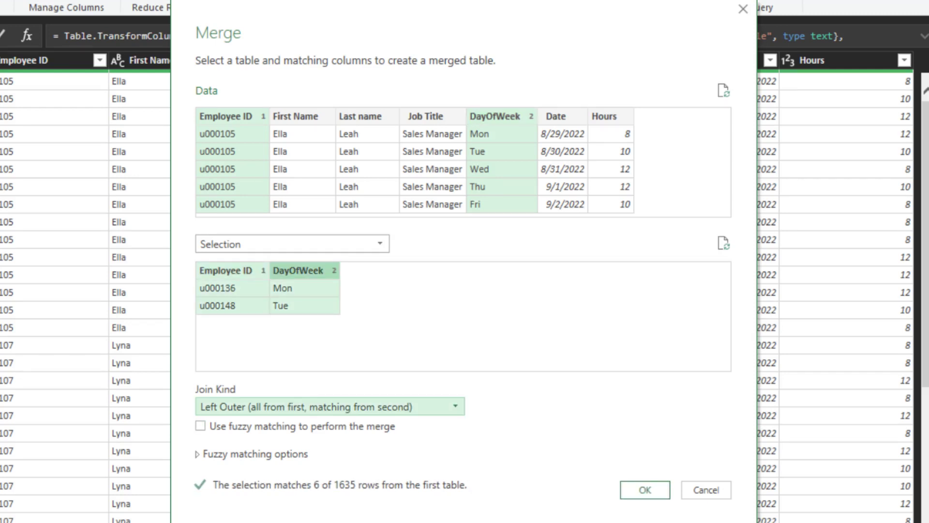
# Step: Run the merge with the Inner (only matching rows) join kind, and delete the Merged Queries step
pyautogui.click(330, 406)
pyautogui.click(260, 475)
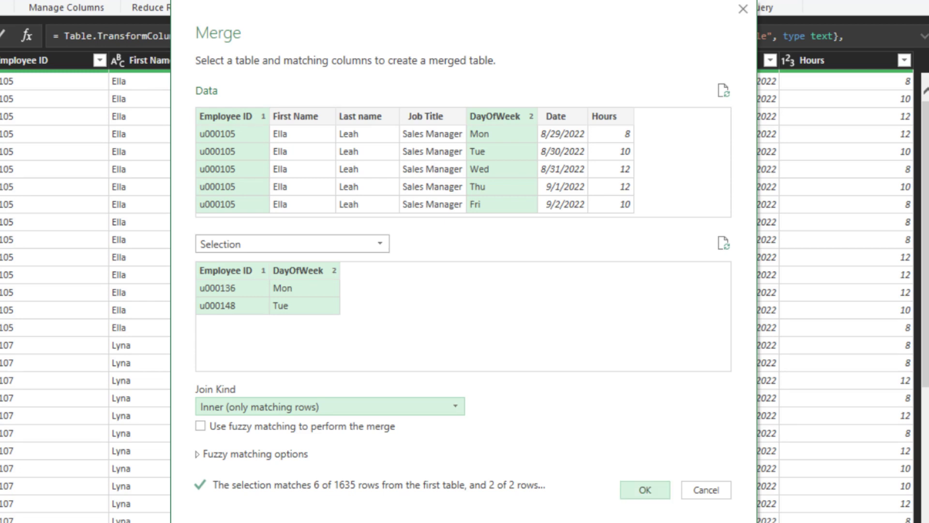
pyautogui.click(645, 489)
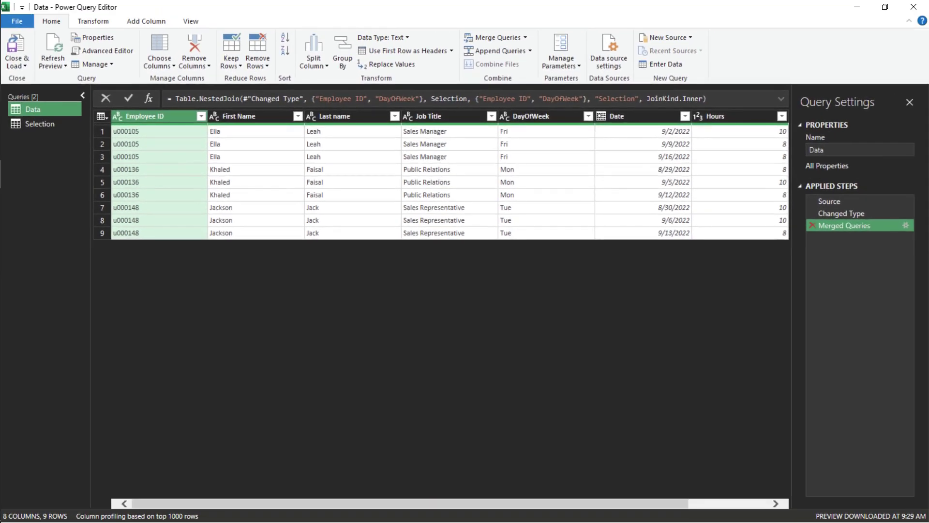
pyautogui.click(812, 225)
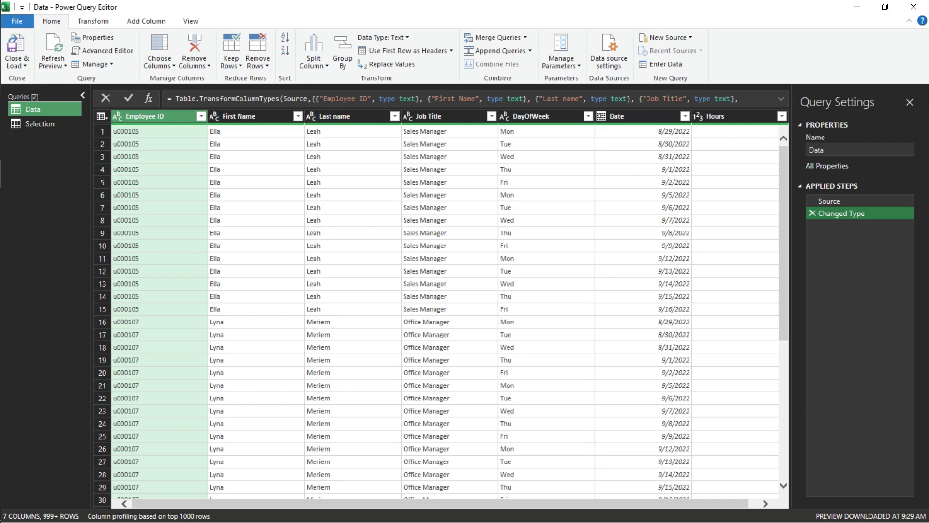
# Step: Filter the Data query's Employee ID column to only the first employee ID in the list
pyautogui.click(201, 116)
pyautogui.click(30, 243)
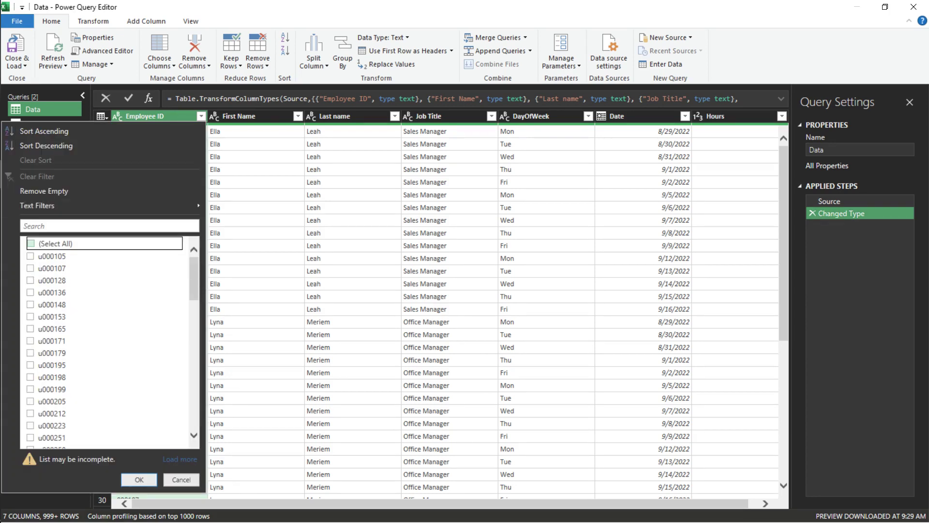
pyautogui.click(30, 254)
pyautogui.click(138, 479)
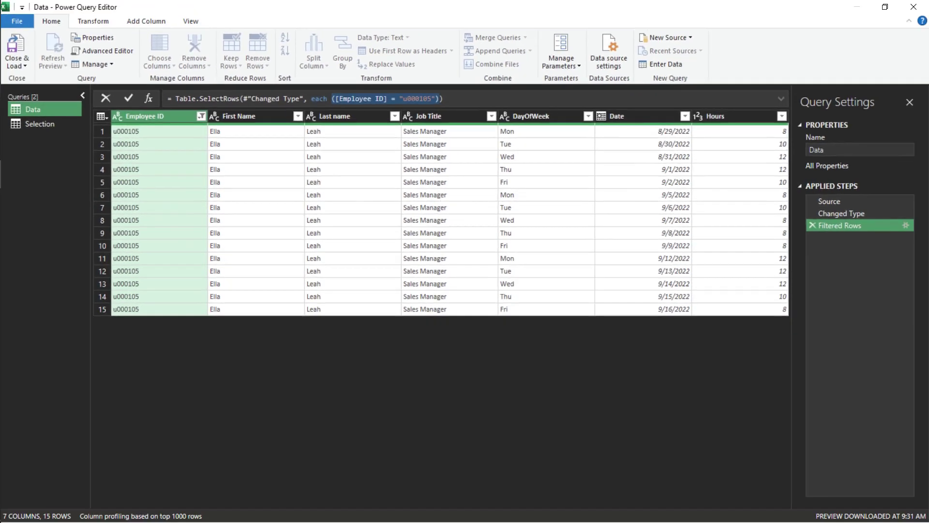
# Step: Insert a custom column after the Changed Type step that tests whether [Employee ID] equals the ID used in the filter
pyautogui.click(842, 214)
pyautogui.click(146, 21)
pyautogui.click(61, 51)
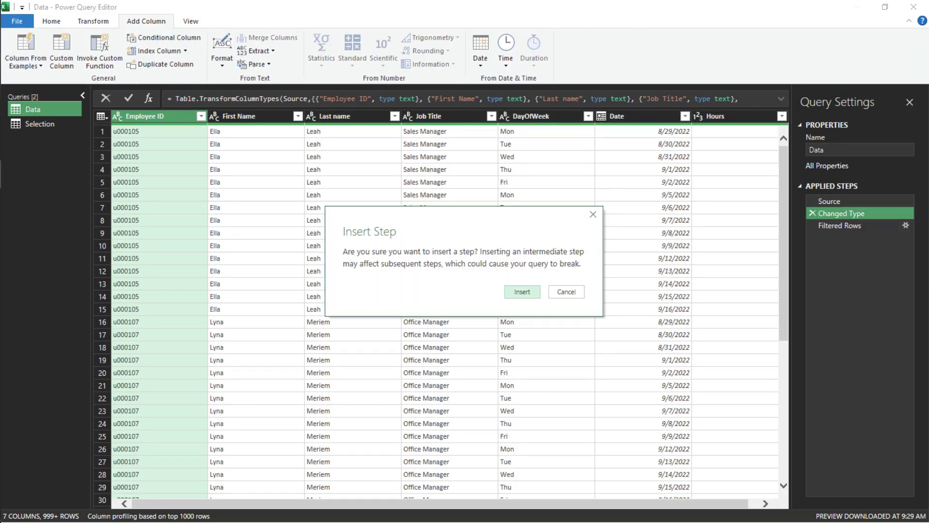
pyautogui.press('Return')
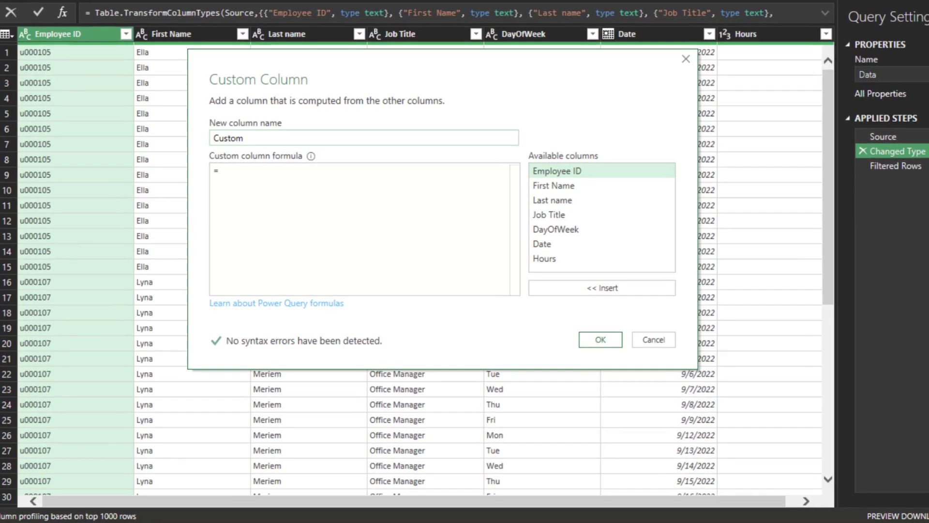
pyautogui.doubleClick(557, 171)
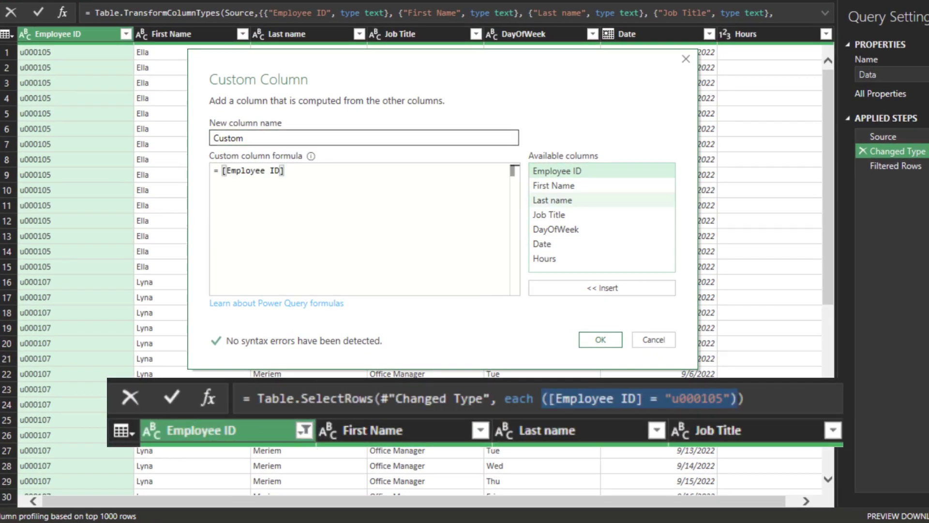
pyautogui.write('="u000105"')
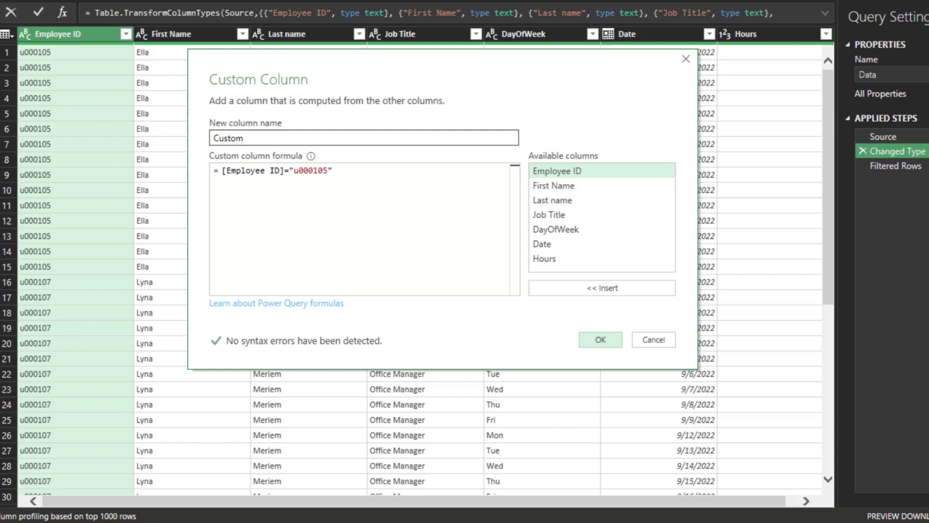
pyautogui.click(600, 340)
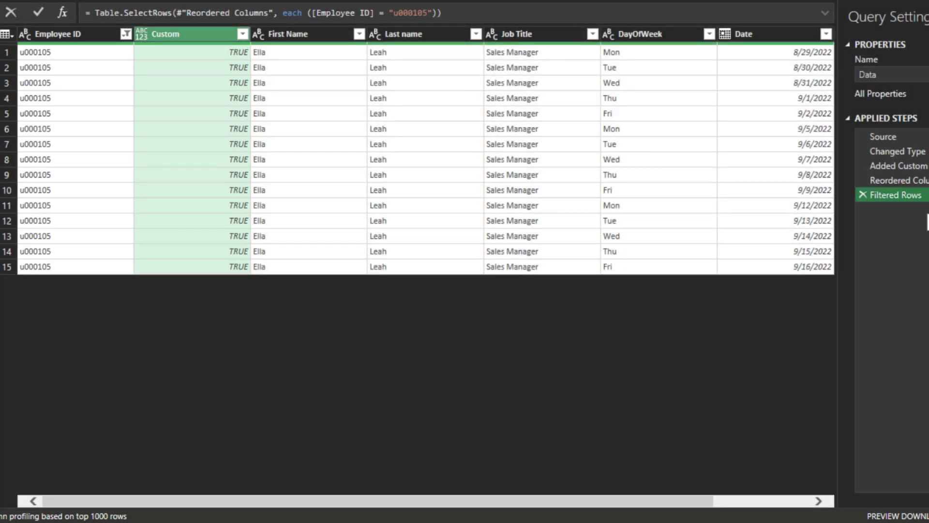
# Step: Replace the Added Custom step's formula with Selection[Employee ID]
pyautogui.click(895, 165)
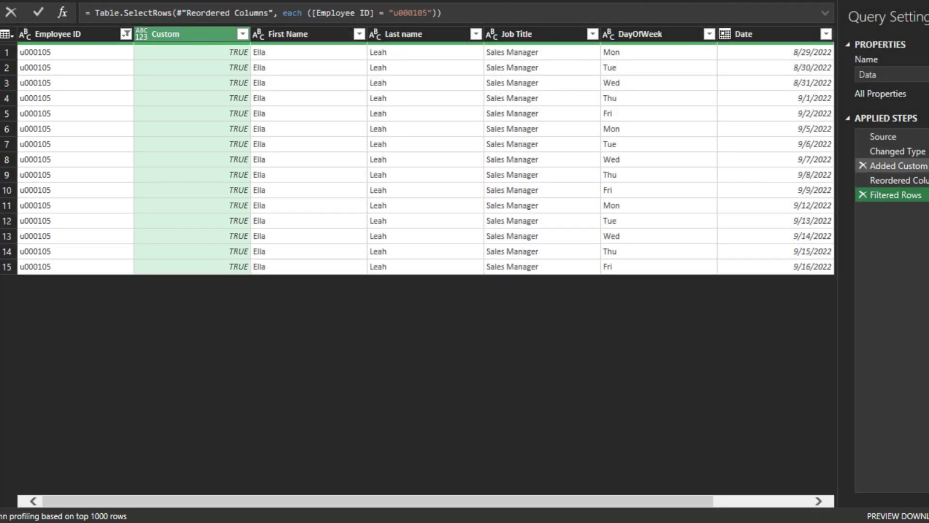
pyautogui.click(925, 165)
pyautogui.press('Delete')
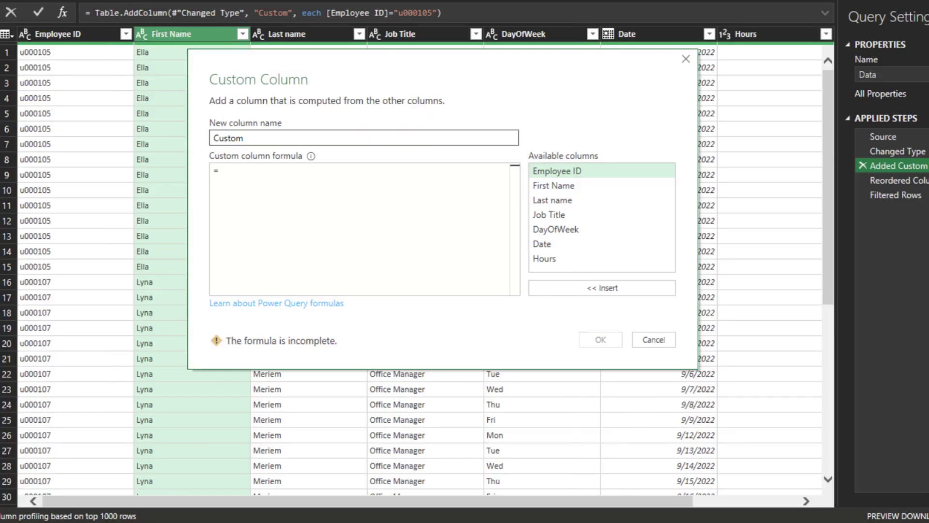
pyautogui.write('Selection[Employee ID]')
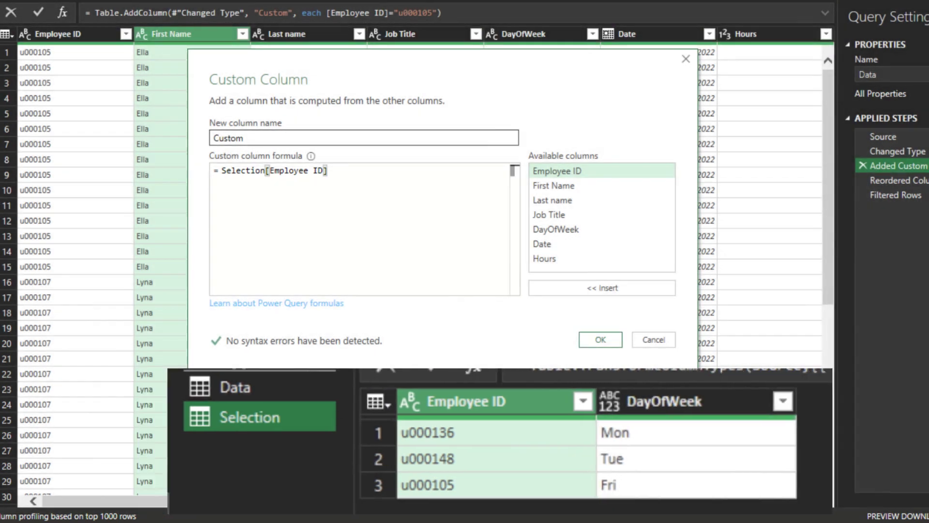
pyautogui.click(599, 339)
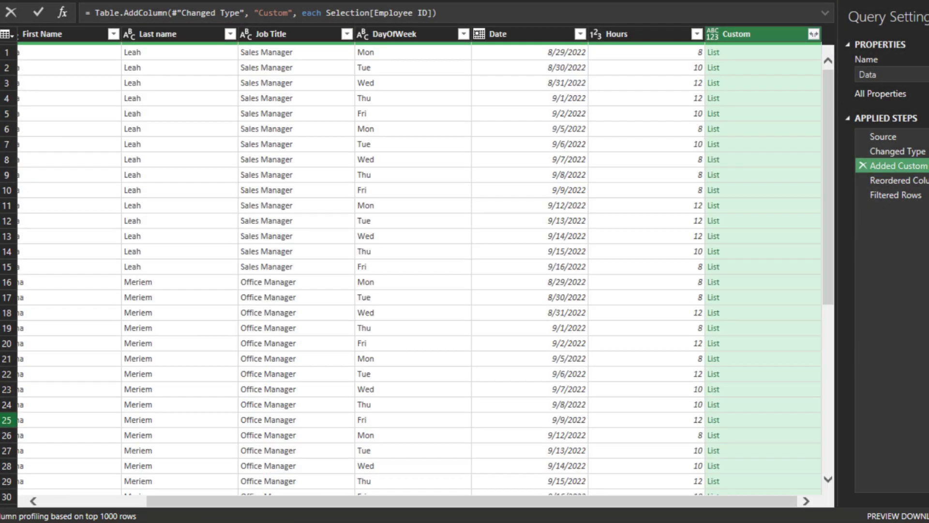
# Step: Preview the first row's list and change the custom column formula to List.Contains(Selection[Employee ID], [Employee ID])
pyautogui.click(762, 52)
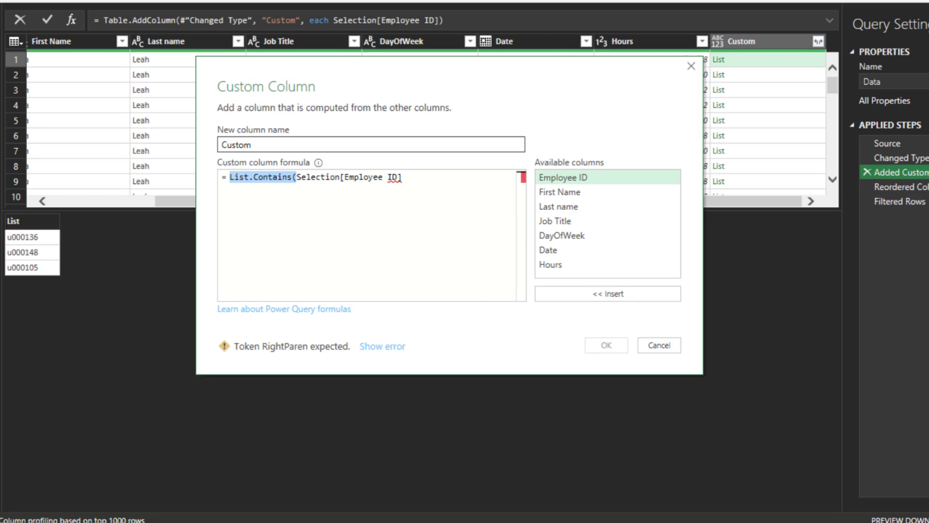
pyautogui.press('End')
pyautogui.write(', [Employee ID]')
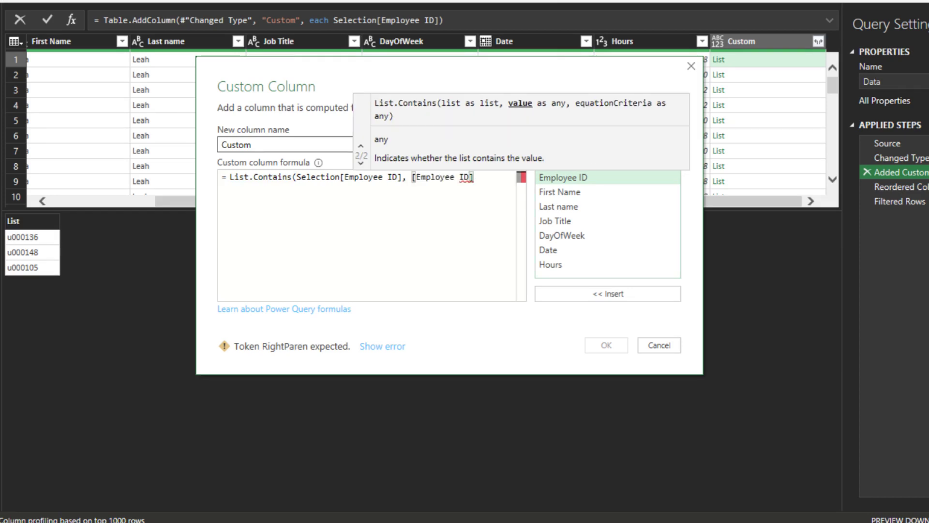
pyautogui.write(')')
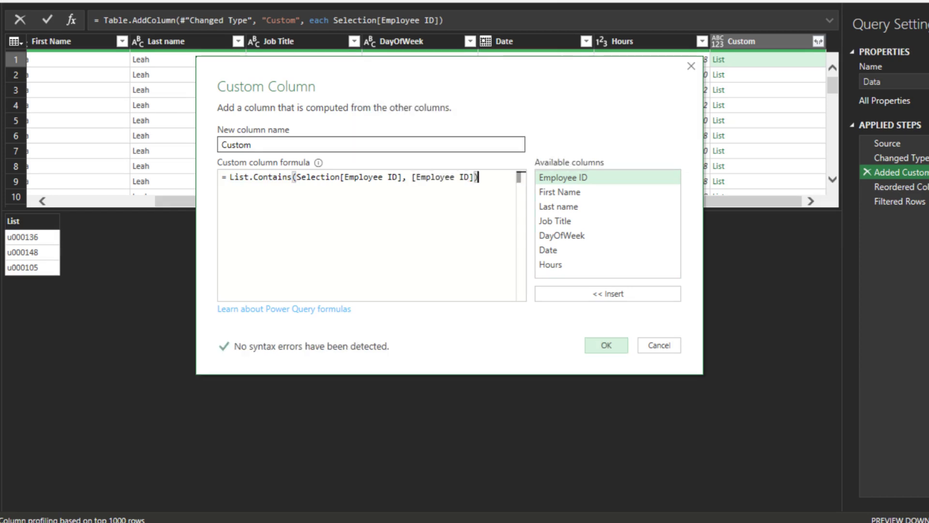
pyautogui.click(605, 345)
# Step: Replace the row condition in the Filtered Rows step with List.Contains(Selection[Employee ID], [Employee ID])
pyautogui.click(900, 186)
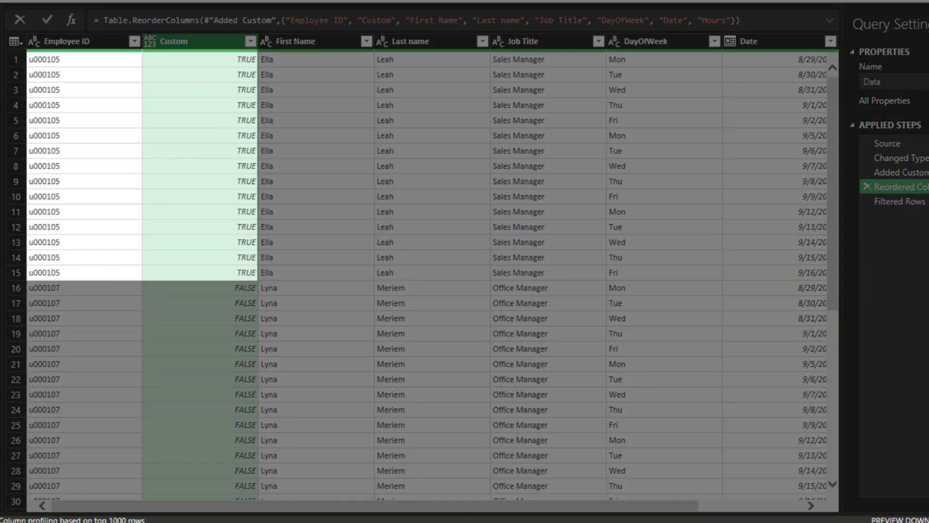
pyautogui.click(900, 201)
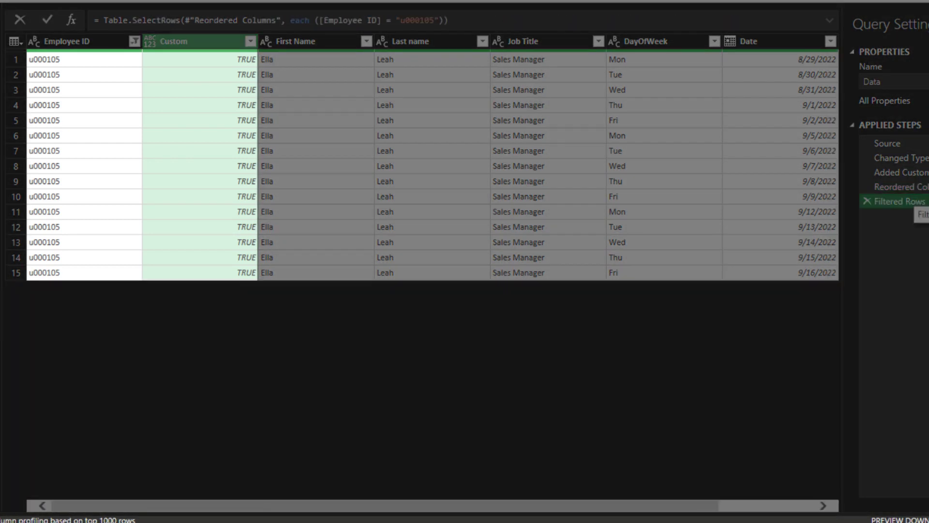
pyautogui.moveTo(315, 20); pyautogui.dragTo(443, 21)
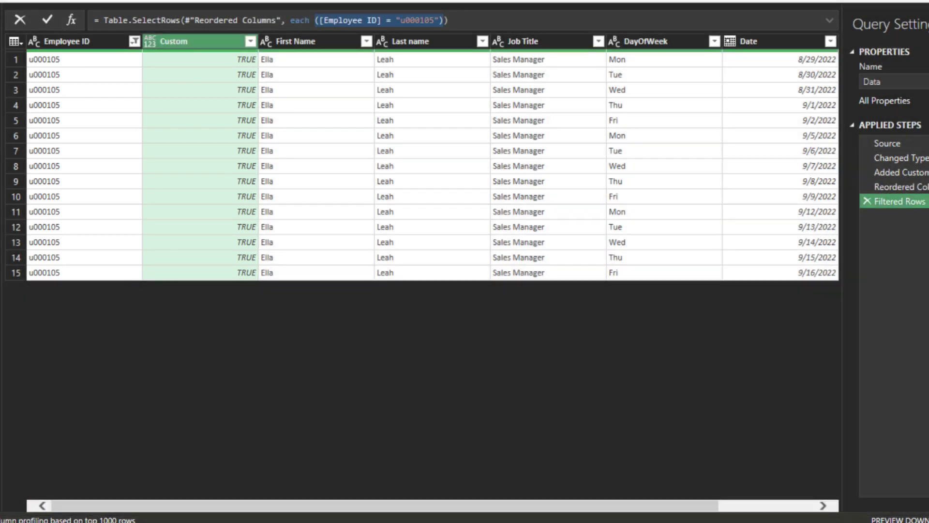
pyautogui.write('List.Contains(Selection[Employee ID], [Employee ID])')
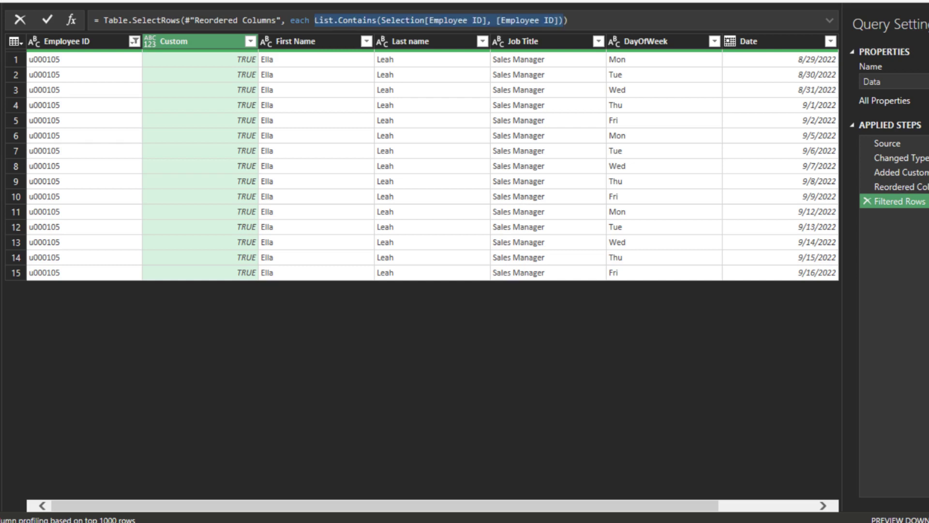
pyautogui.press('Return')
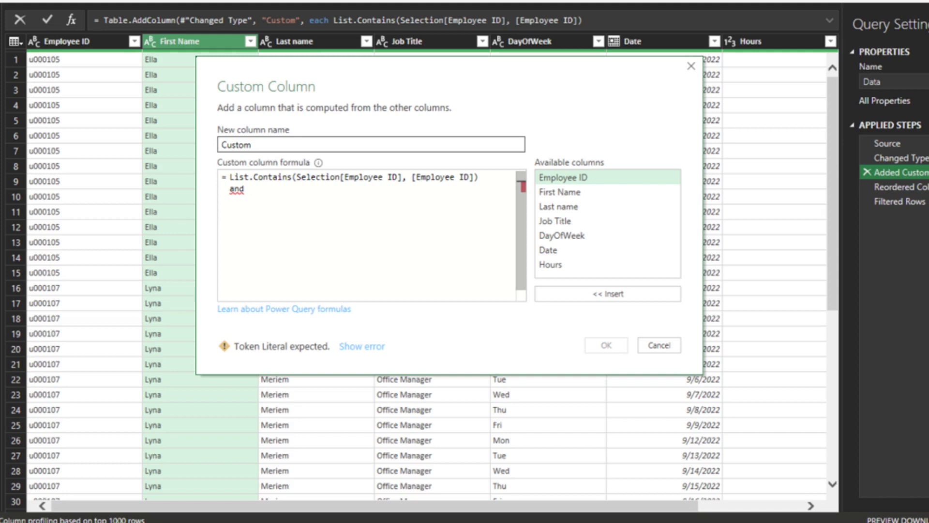
# Step: Extend the custom column formula with and List.Contains(Selection[DayOfWeek], [DayOfWeek]), and open the Filtered Rows step
pyautogui.press('Return')
pyautogui.write('List.Contains(')
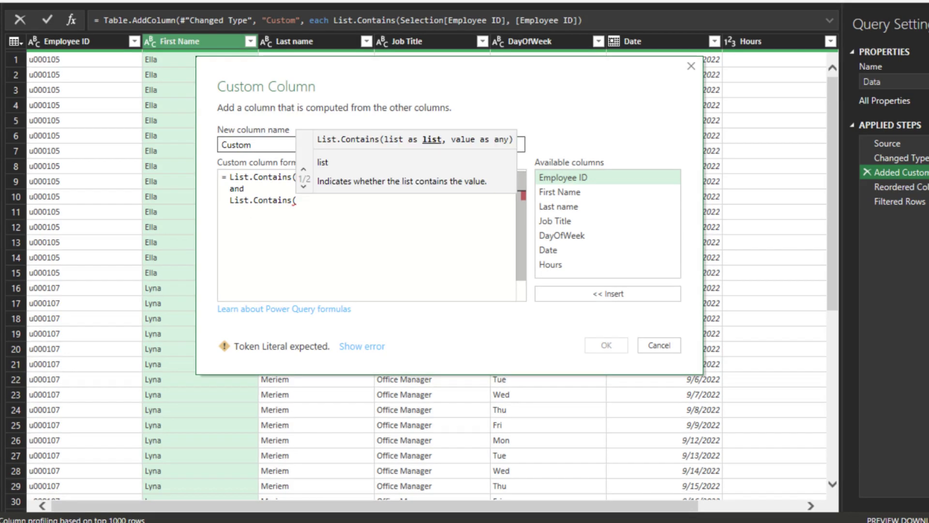
pyautogui.write('Selection[DayOfWeek], [DayOfWeek]')
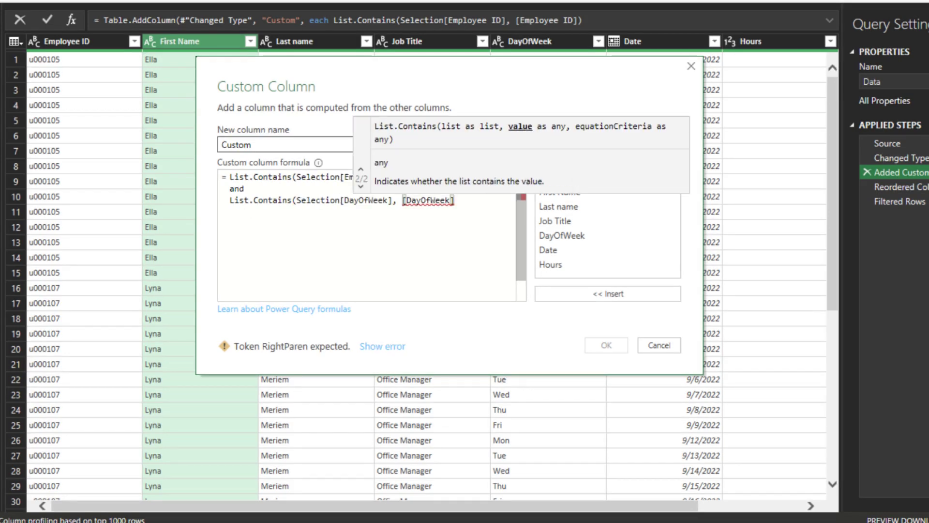
pyautogui.write(')')
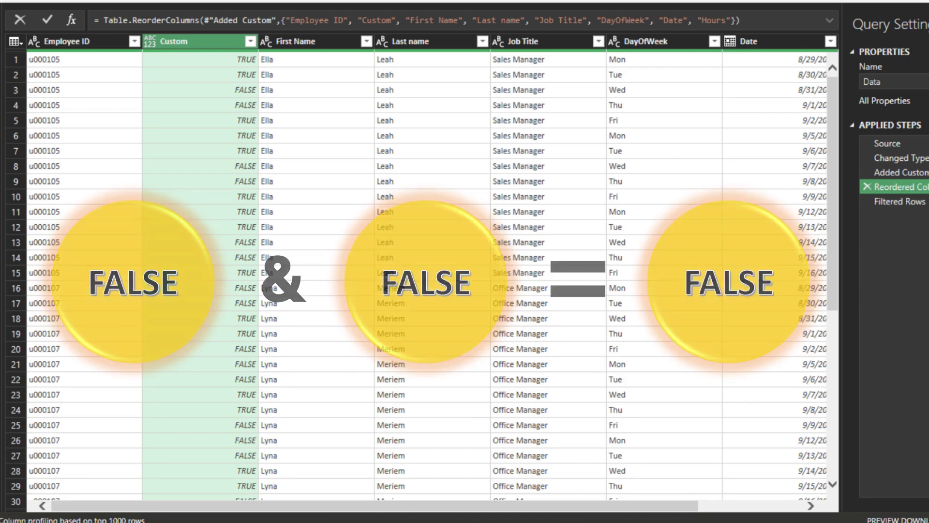
pyautogui.click(899, 201)
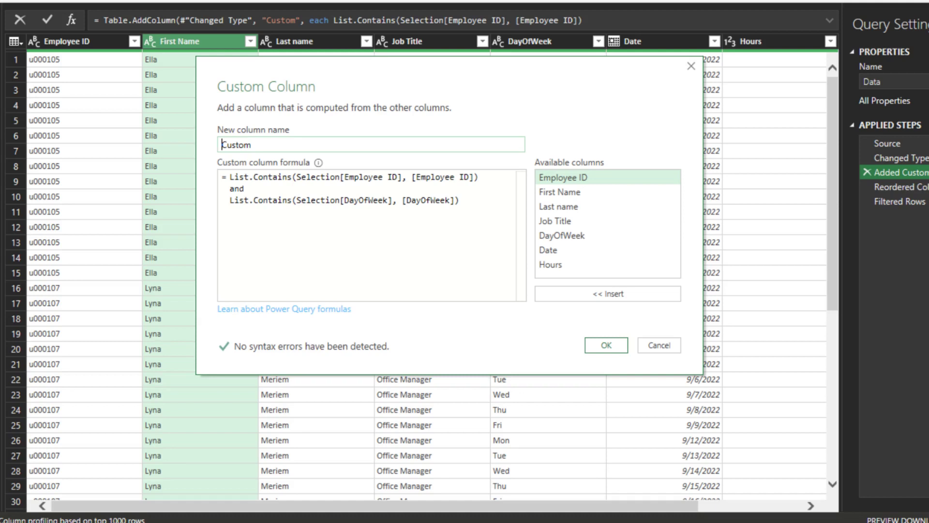
# Step: Replace the whole custom column formula with Record.ToList(_) and preview the list in the first row
pyautogui.hotkey('ctrl', 'shift', 'End')
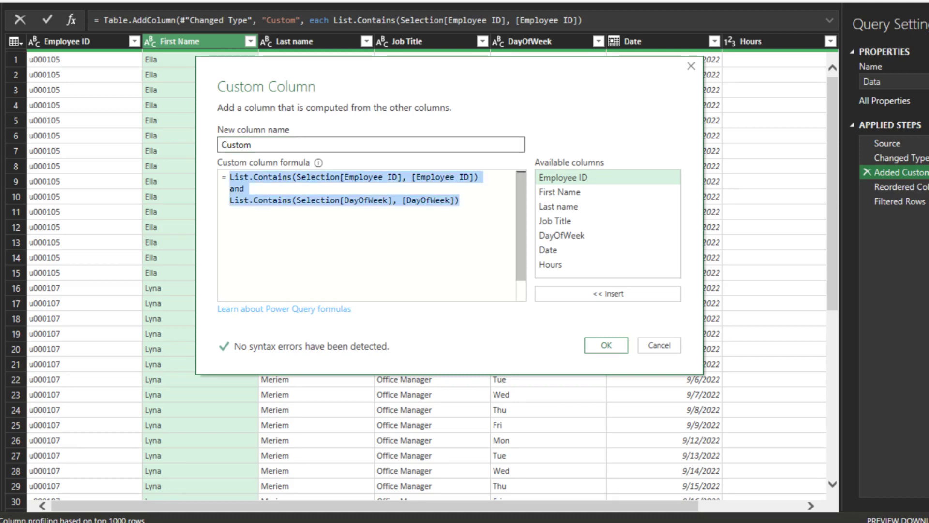
pyautogui.press('Delete')
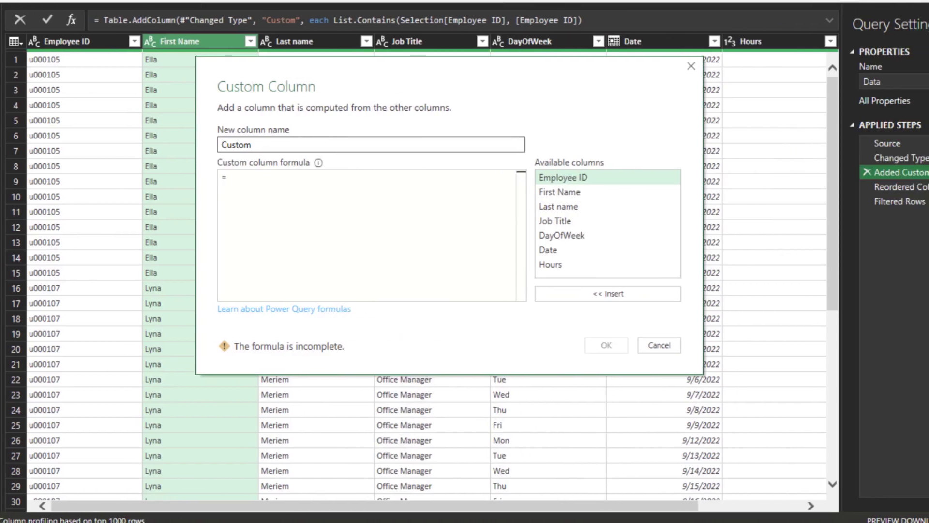
pyautogui.write('Record.ToList(_)')
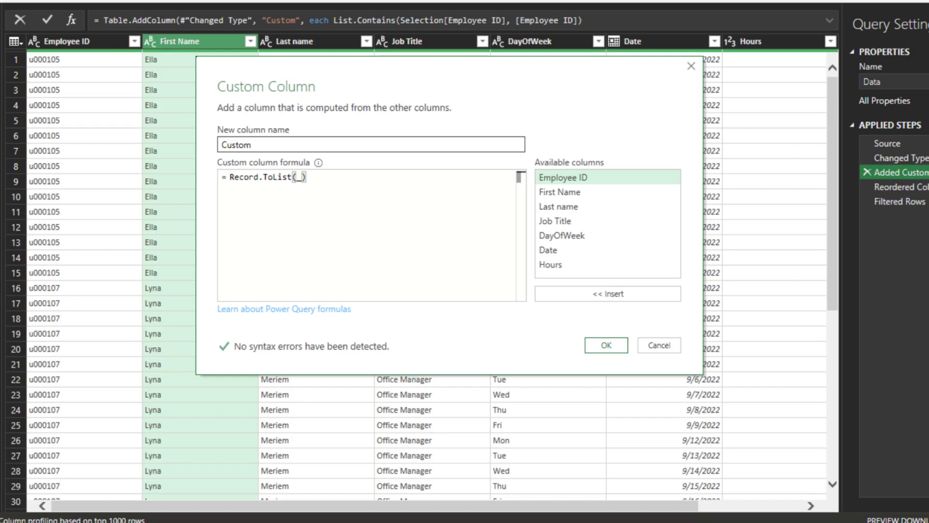
pyautogui.click(606, 345)
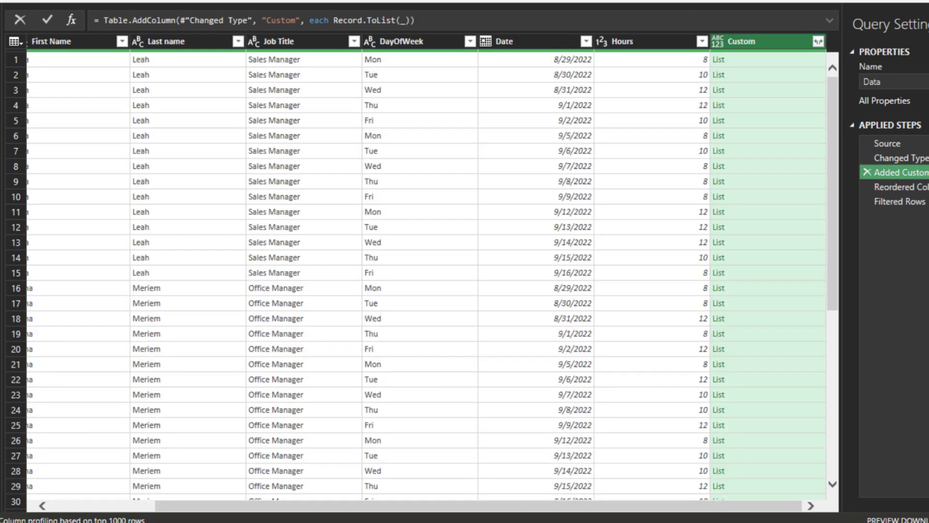
pyautogui.click(767, 59)
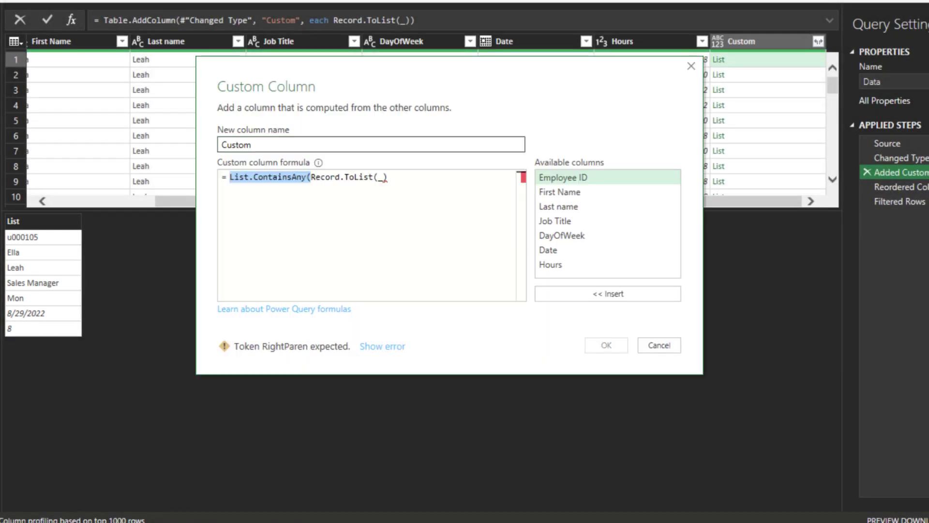
# Step: Change the custom column formula to List.ContainsAny(Record.ToList(_), Selection[Employee ID])
pyautogui.write(',')
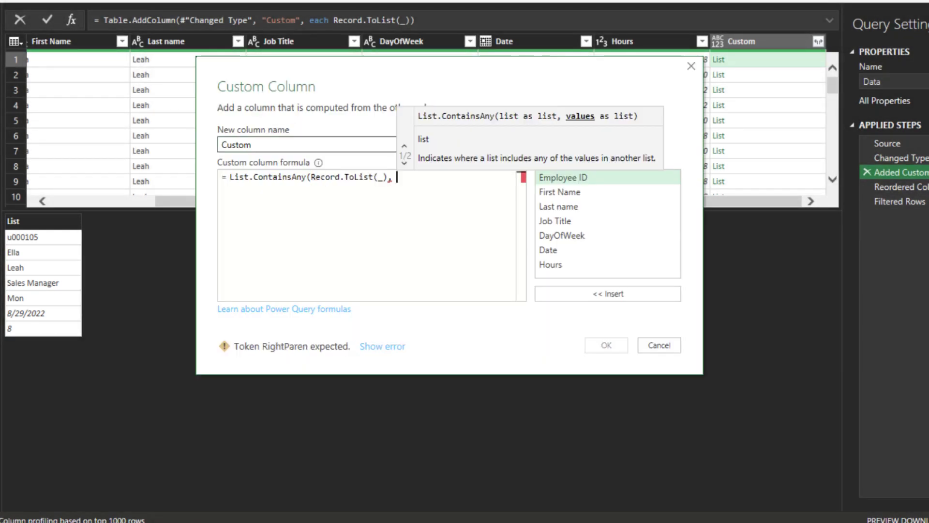
pyautogui.write('Selection[Employee ID]')
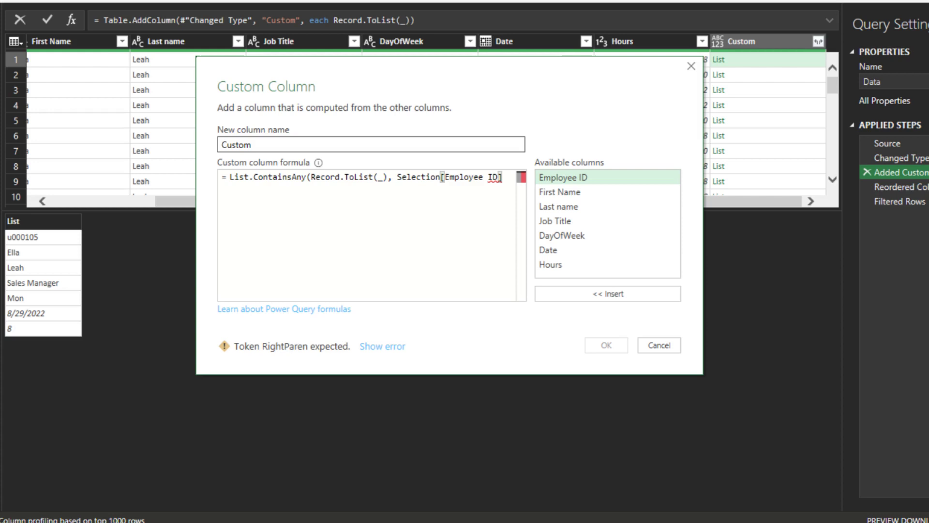
pyautogui.write(')')
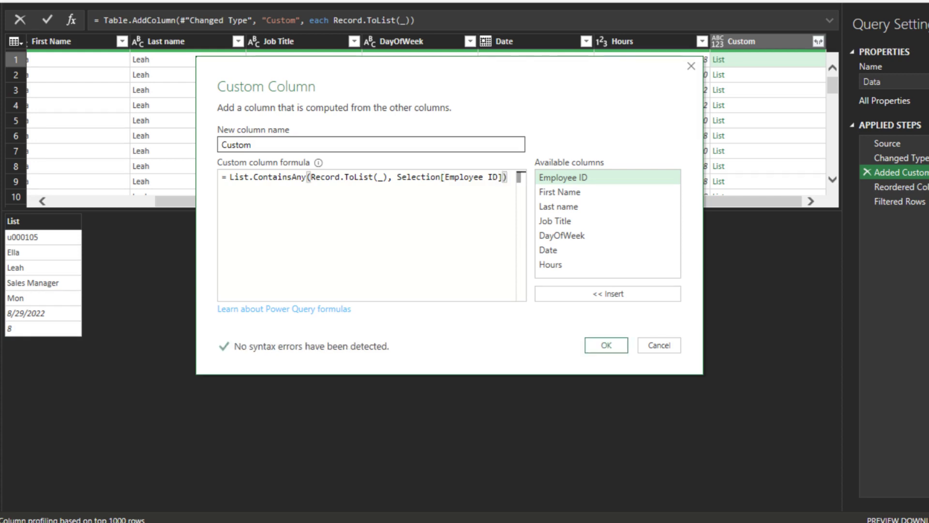
# Step: Add a second condition to the custom column formula: and List.ContainsAny(Record.ToList(_), Selection[DayOfWeek])
pyautogui.write(' and')
pyautogui.press('Return')
pyautogui.write('List.ContainsAny(Record.ToList(_)')
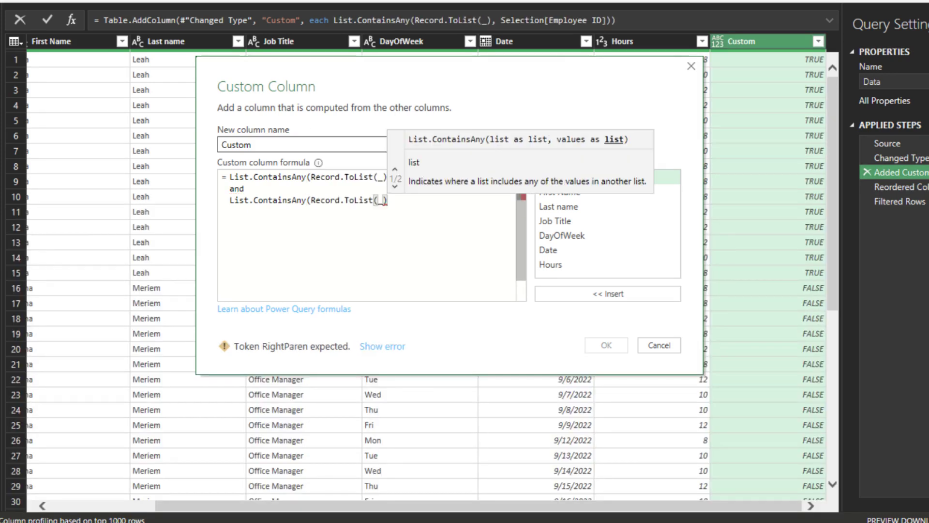
pyautogui.write(', Selection[DayOfWeek]')
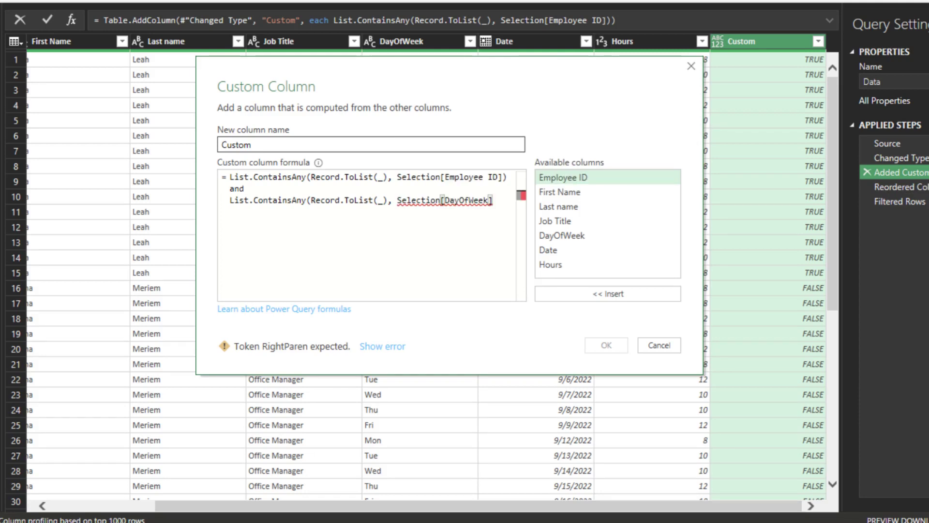
pyautogui.write(')')
pyautogui.click(606, 344)
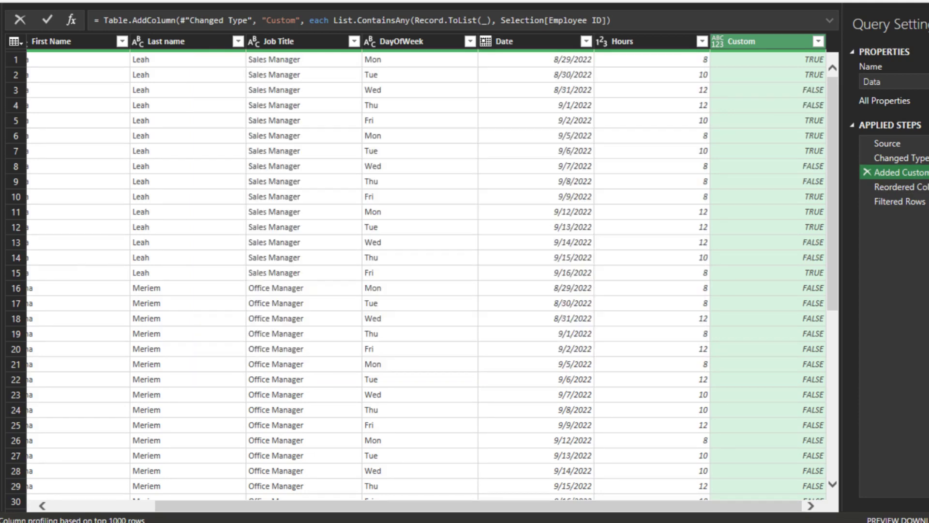